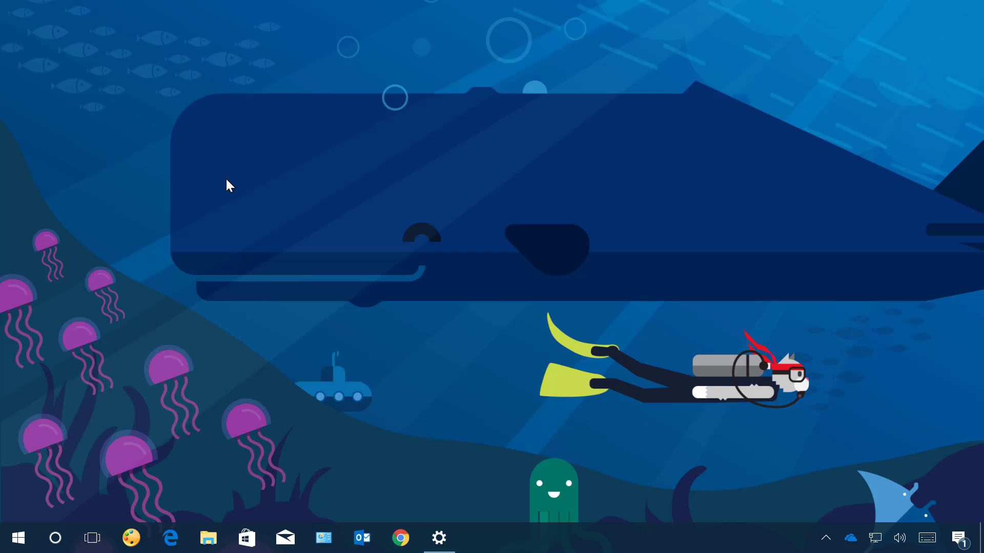
Go to the Network & Internet status page from the taskbar Settings icon.
{"action": "left_click", "coordinate": [439, 538]}
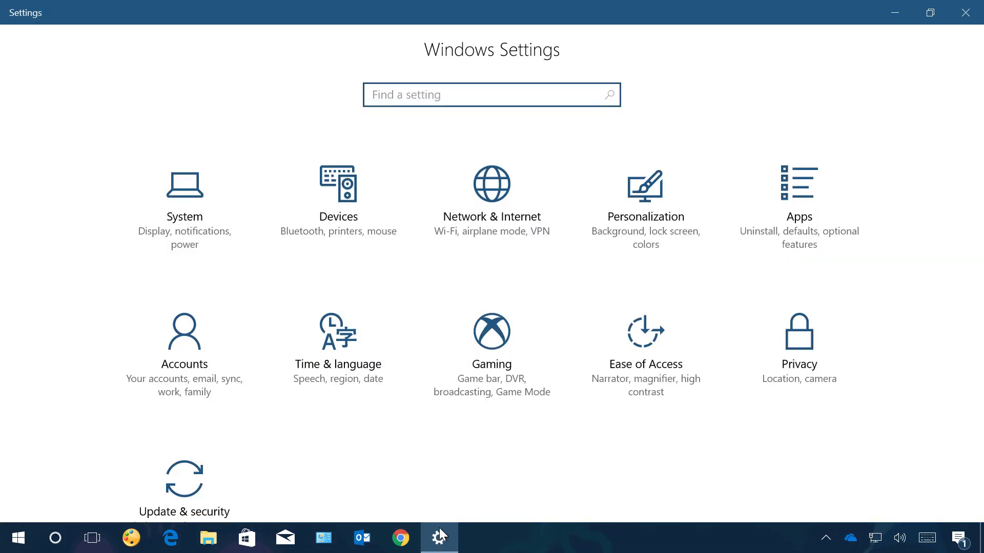
{"action": "left_click", "coordinate": [498, 191]}
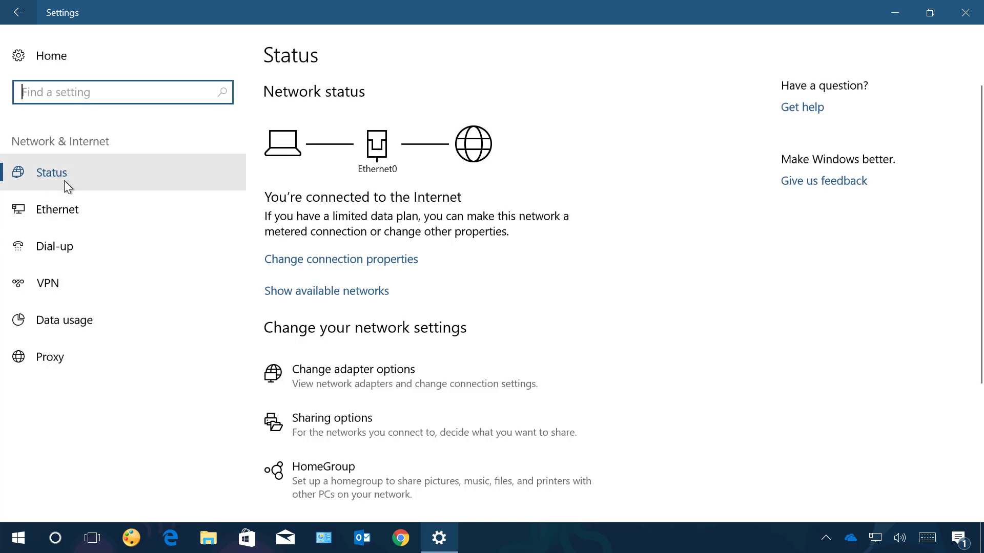
{"action": "scroll", "coordinate": [407, 222], "scroll_direction": "down", "scroll_amount": 3}
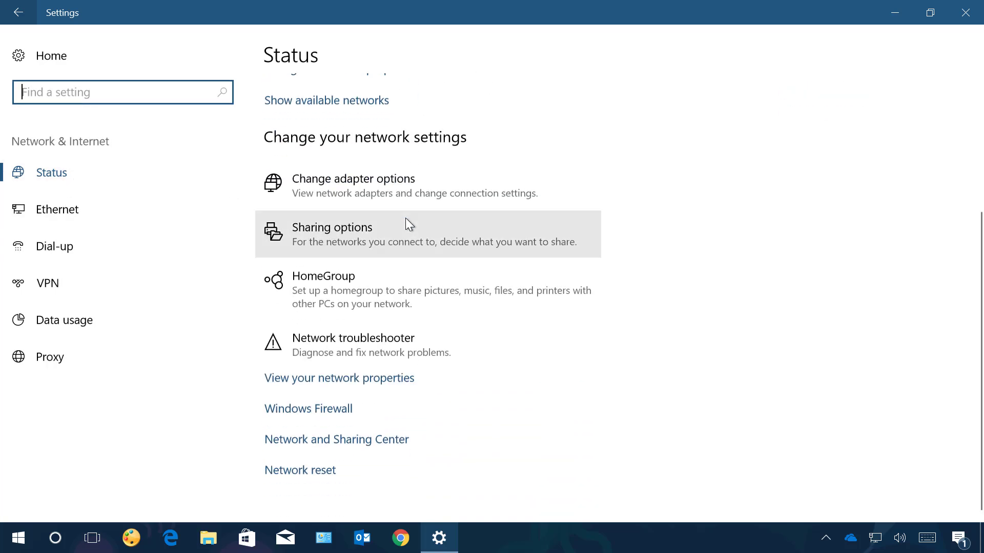
Run Network reset, confirming Reset now and dismissing the sign-out notice.
{"action": "left_click", "coordinate": [314, 476]}
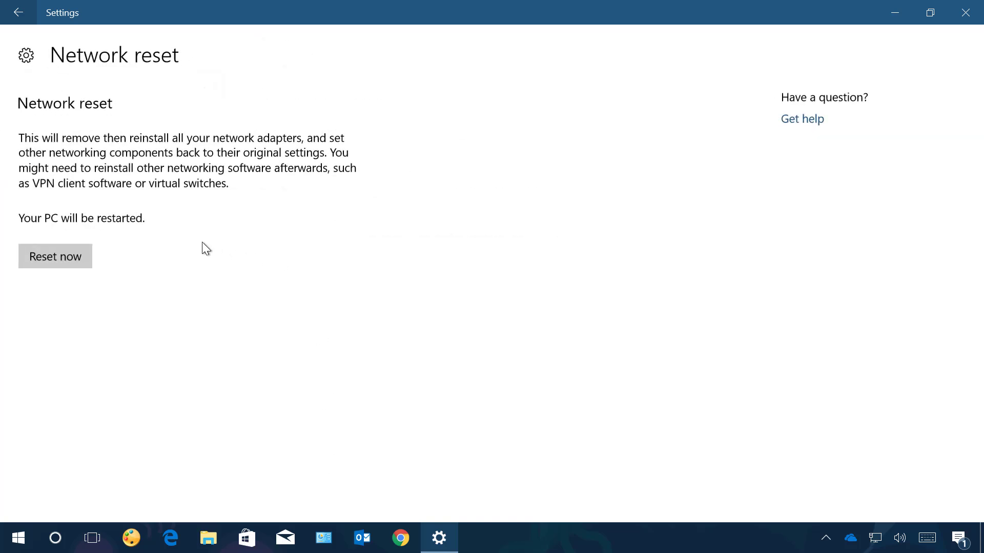
{"action": "left_click", "coordinate": [69, 257]}
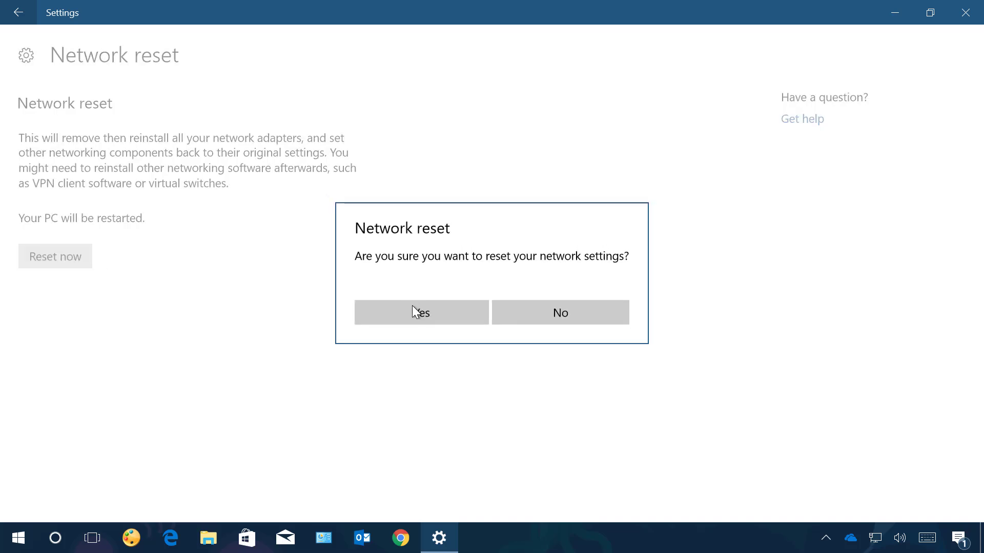
{"action": "left_click", "coordinate": [413, 311]}
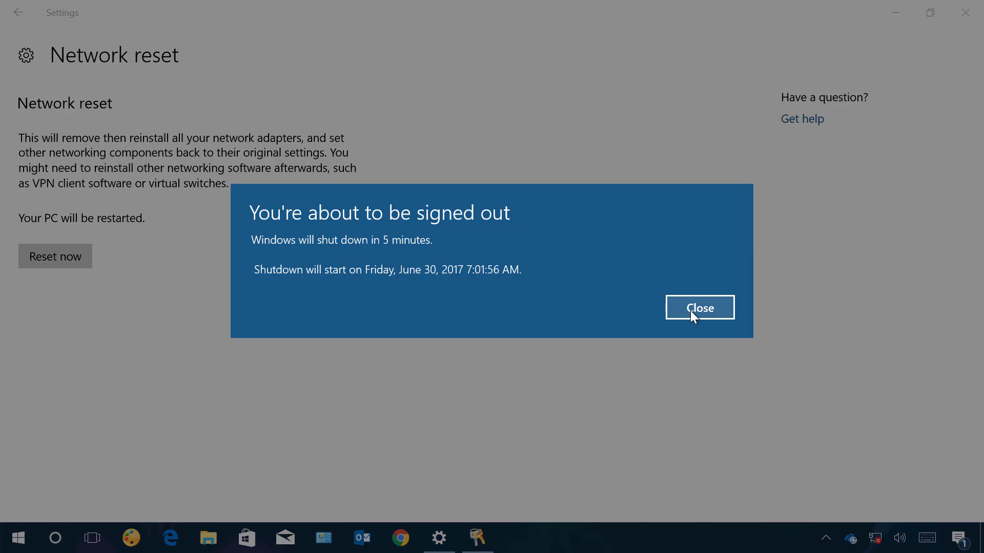
{"action": "left_click", "coordinate": [691, 311]}
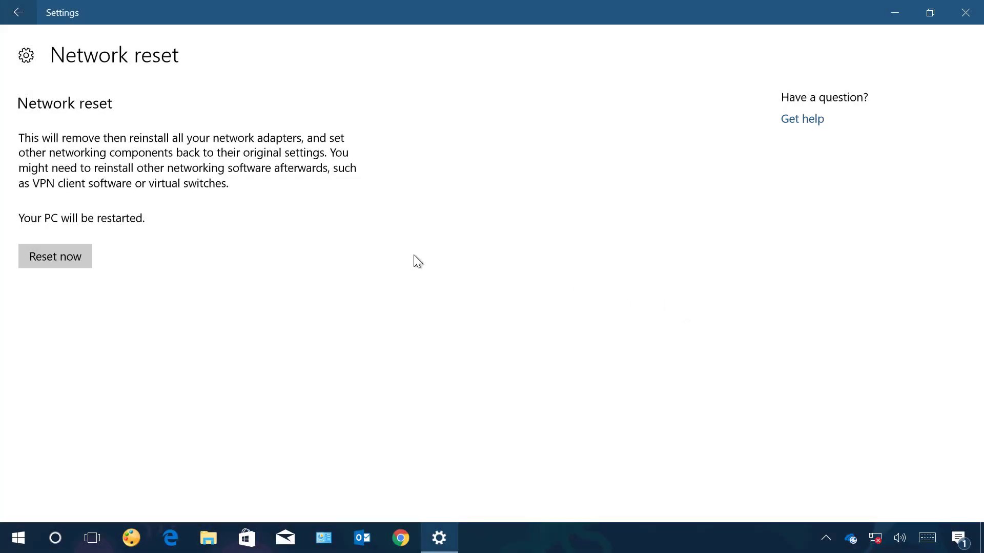
Restart the PC from the Start menu power choices.
{"action": "left_click", "coordinate": [19, 538]}
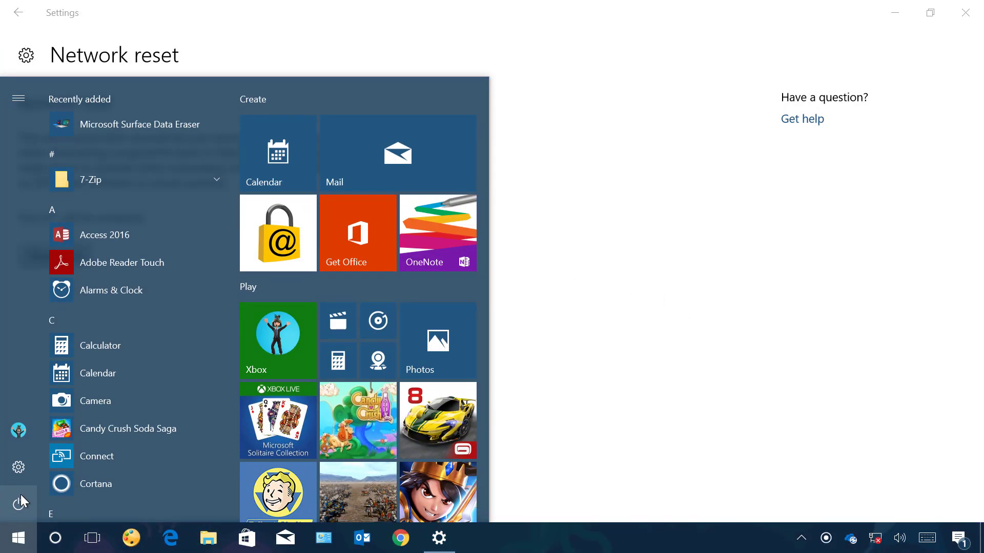
{"action": "left_click", "coordinate": [18, 503]}
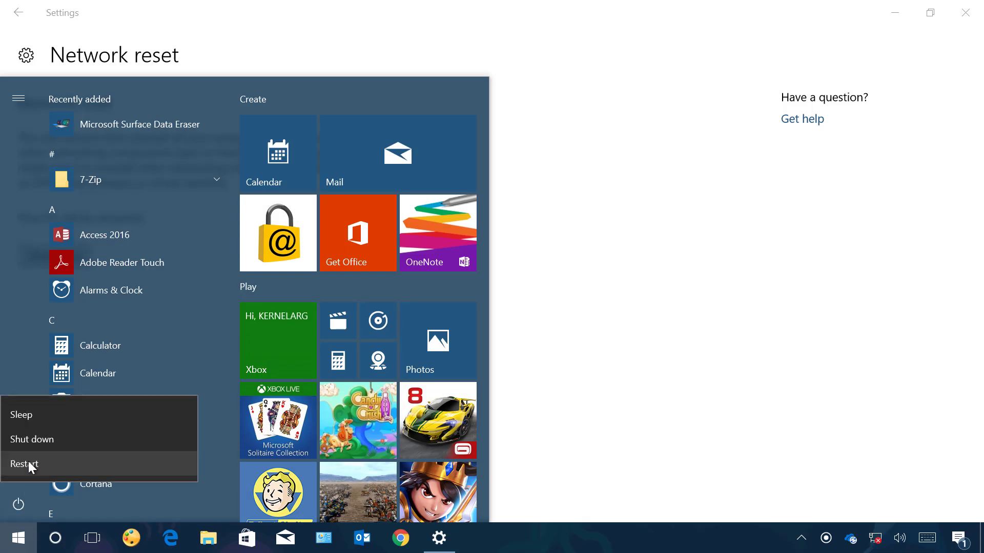
{"action": "left_click", "coordinate": [28, 461]}
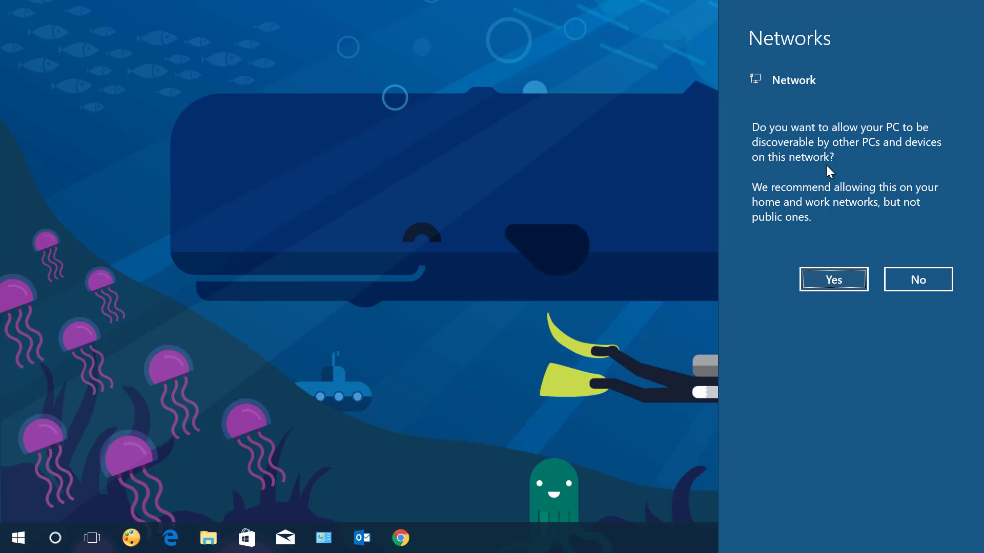
Answer Yes so the PC is discoverable by other devices on this network.
{"action": "left_click", "coordinate": [834, 280]}
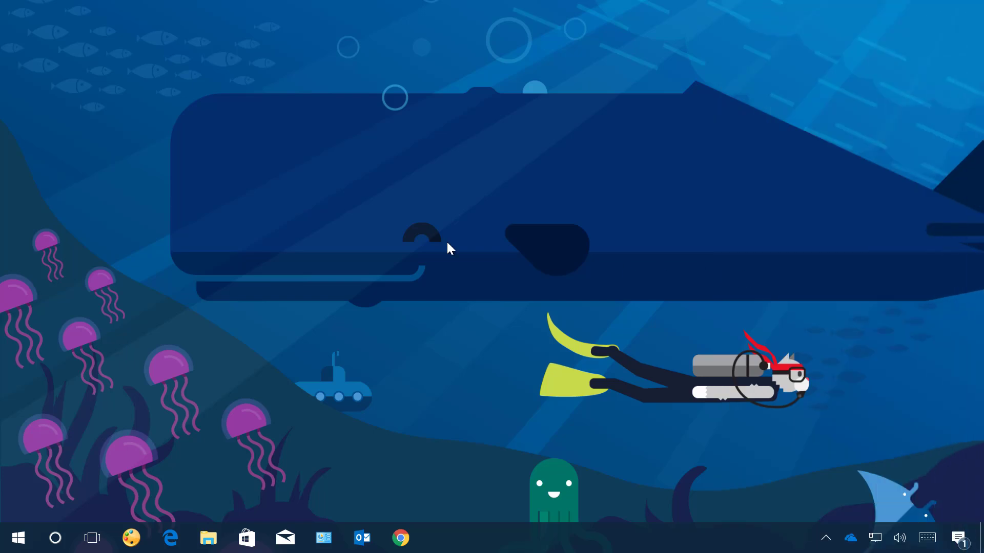